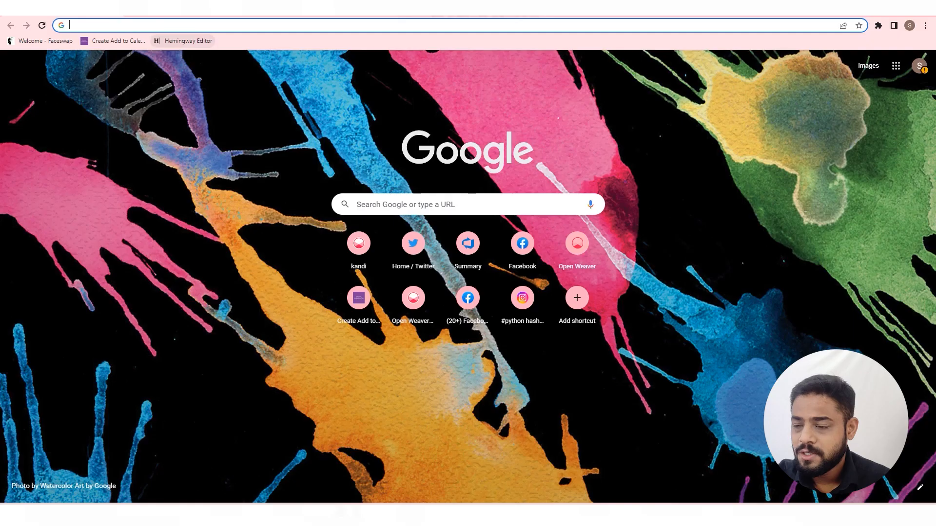
type("kandi.openweaver.com")
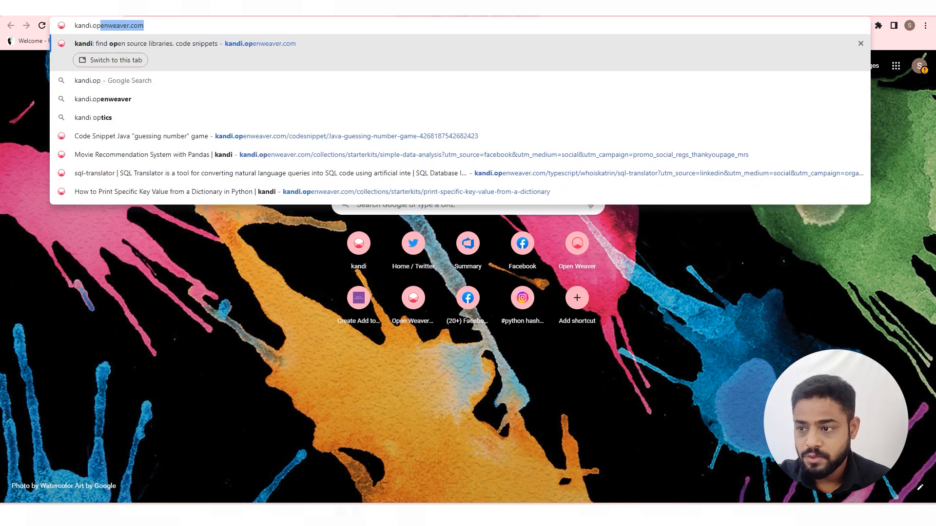
Step: Load the kandi website at kandi.openweaver.com in the browser tab
key("Return")
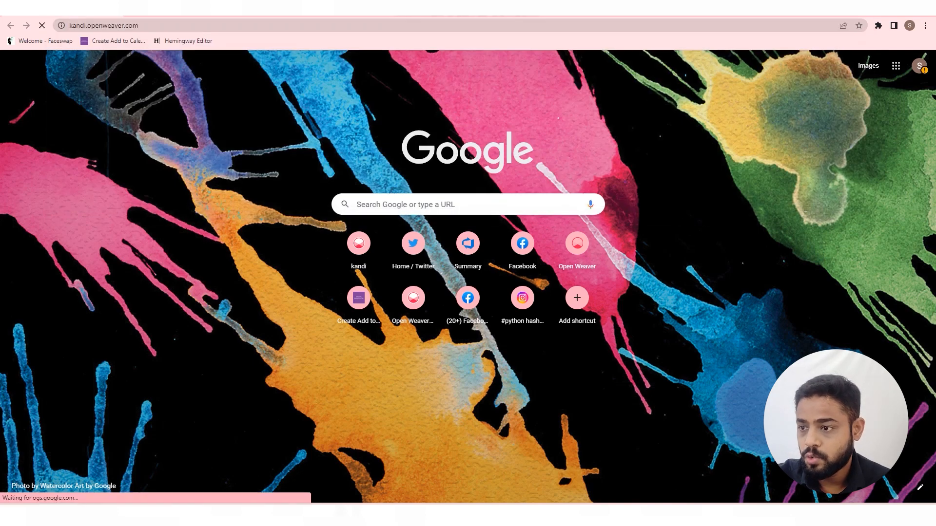
Step: Search kandi for 'python 3 nested loop' to list matching code snippets
left_click(437, 204)
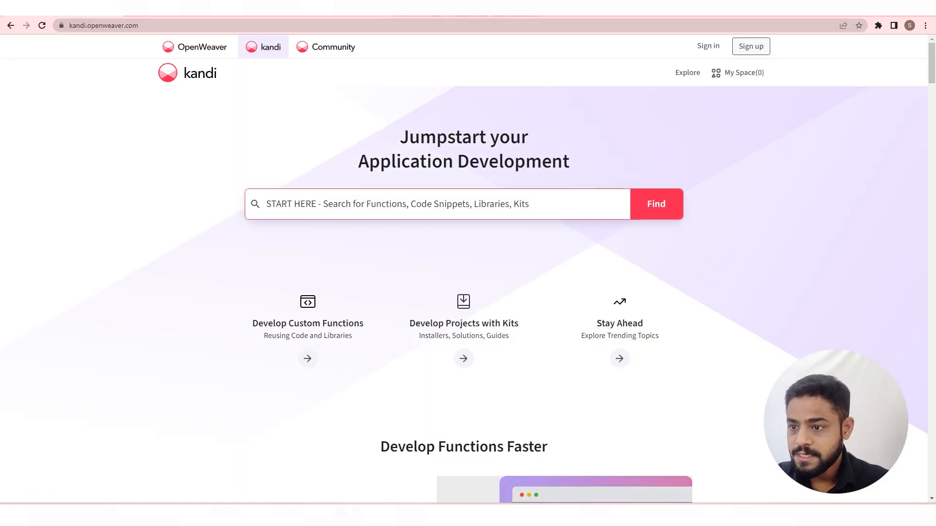
type("python 3 nested loop")
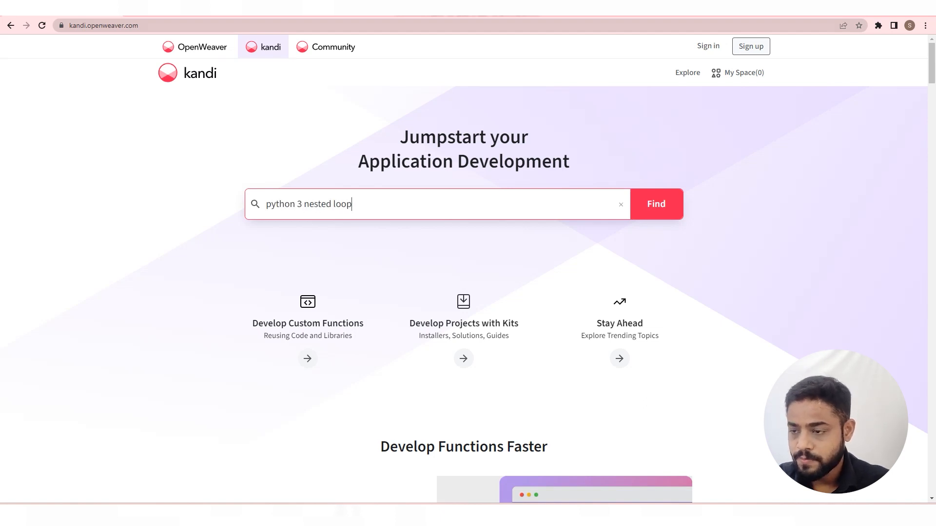
key("Return")
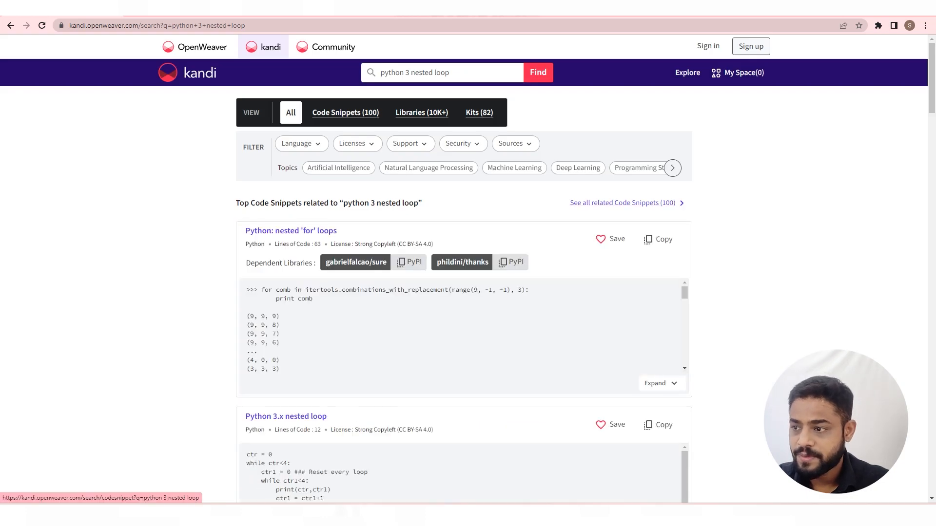
scroll(468, 293, "down", 3)
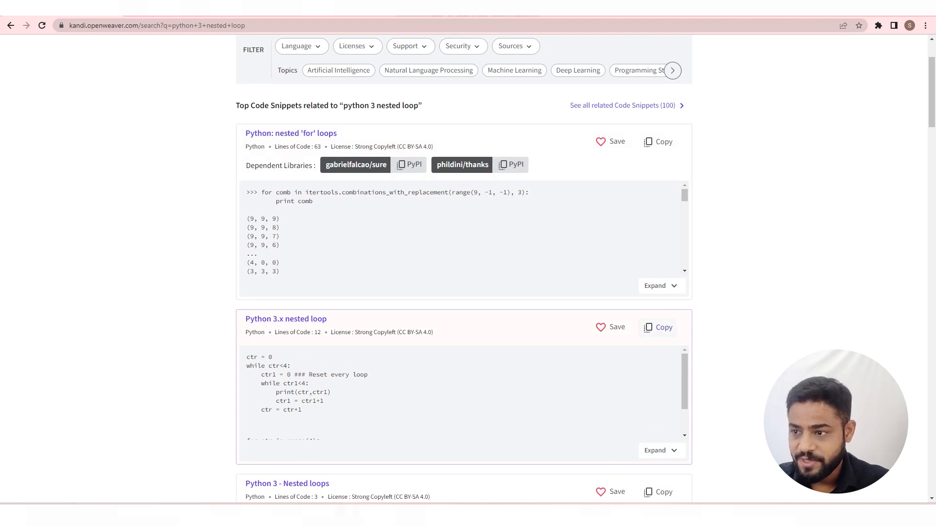
Step: Copy the 'Python 3.x nested loop' snippet and paste it into the empty Jupyter cell
left_click(658, 327)
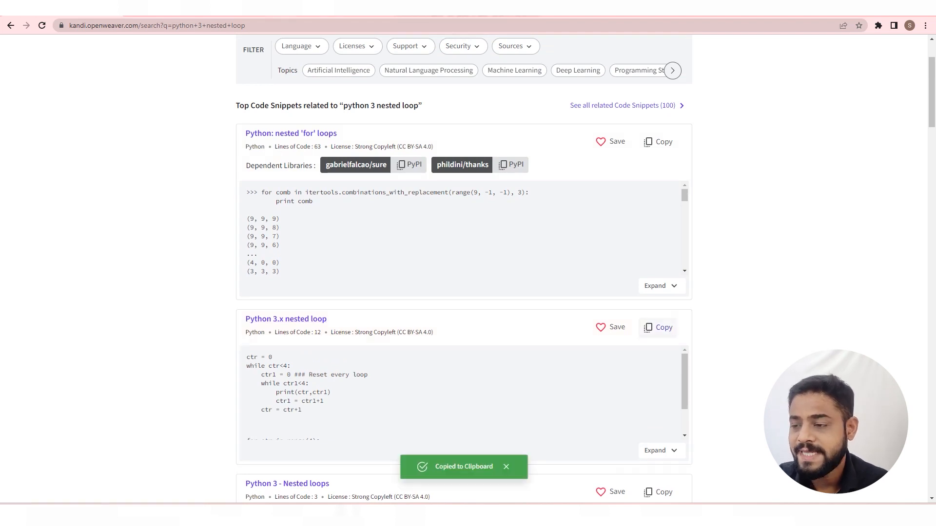
key("ctrl+Tab")
key("ctrl+v")
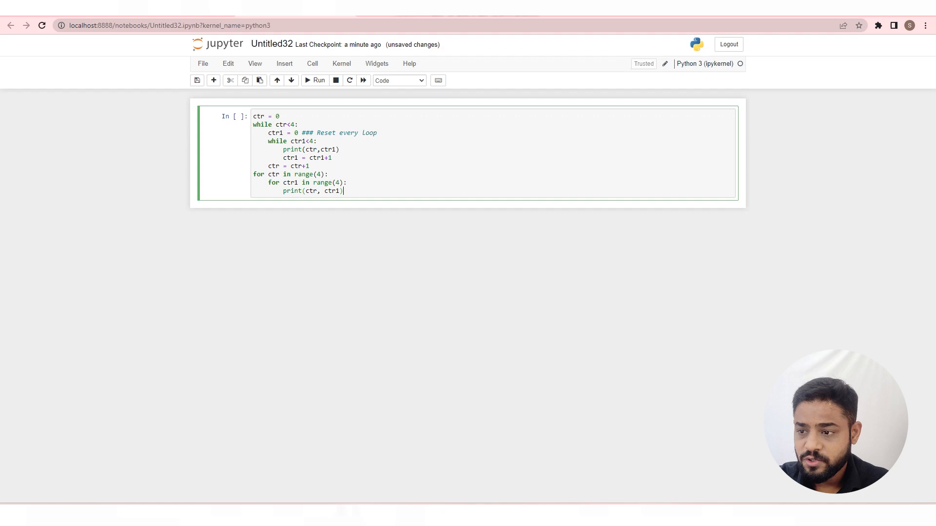
Step: Highlight ctr = 0, the while-loop block and the for-loop block to walk through them
left_click_drag(280, 117, 253, 116)
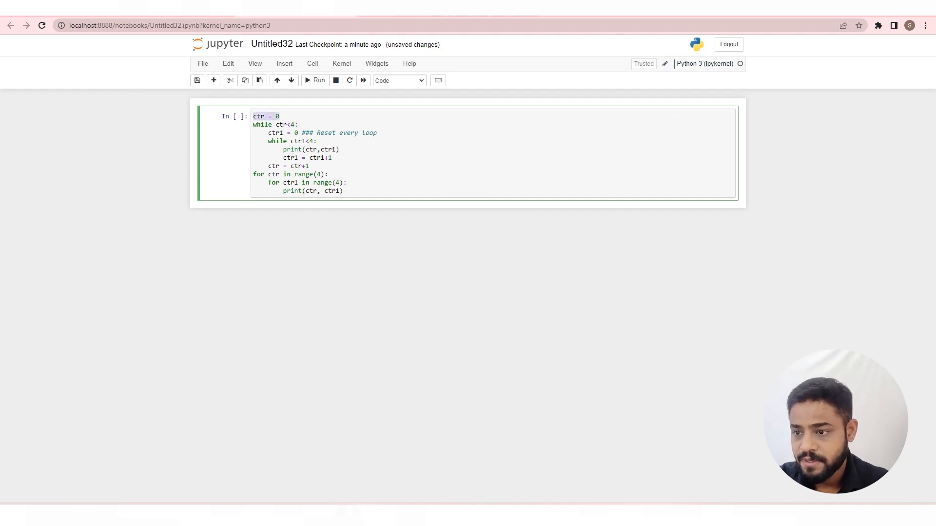
left_click_drag(310, 166, 254, 124)
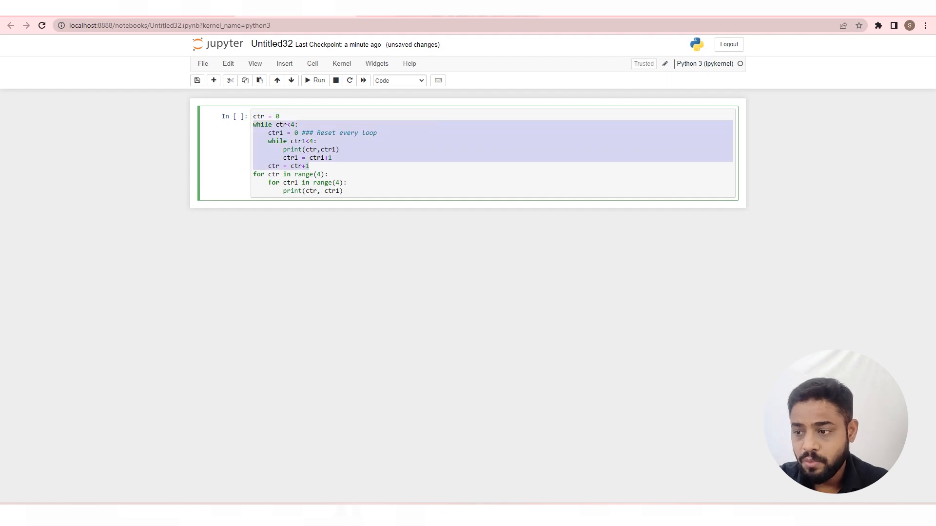
left_click_drag(342, 192, 253, 175)
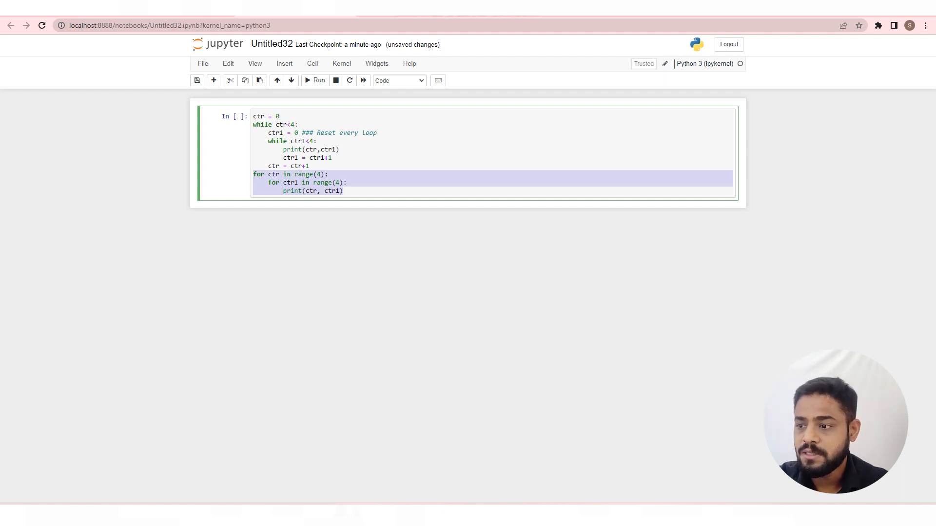
left_click(344, 191)
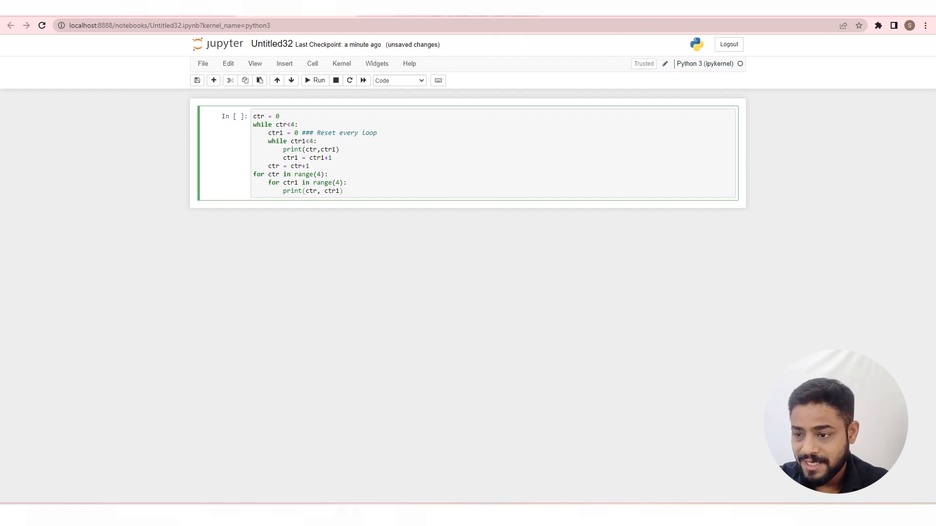
Step: Run the cell so it prints the pairs 0 0 through 3 3 twice
left_click(314, 81)
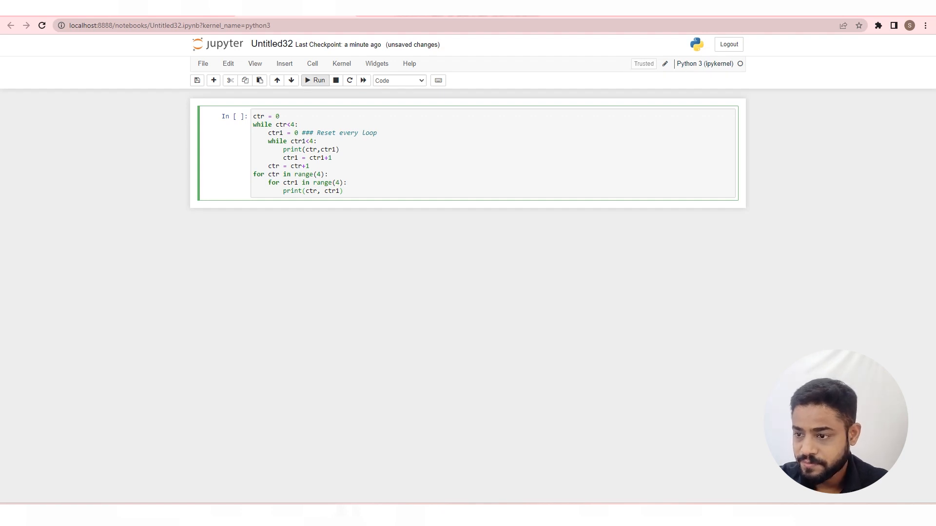